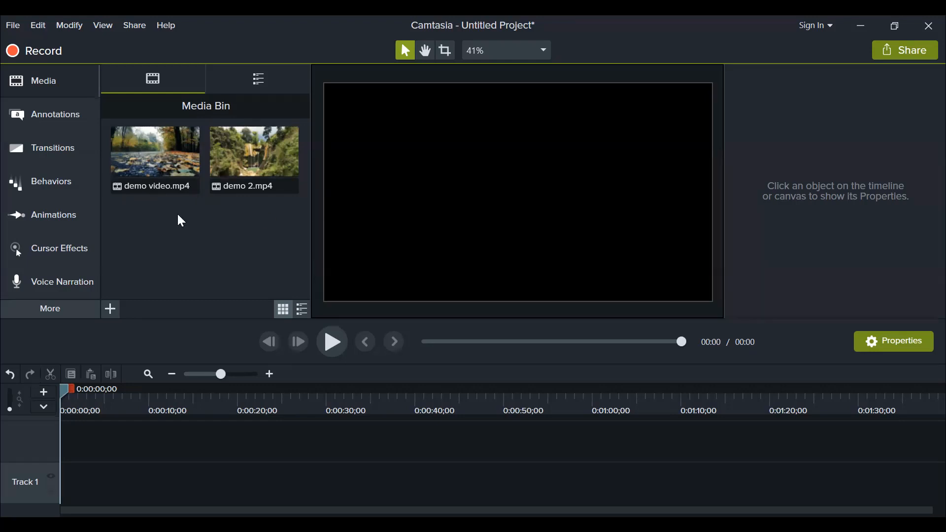
Place demo video.mp4 on Track 1 and demo 2.mp4 on Track 2, both starting at the beginning of the timeline
click(210, 164)
ctrl+click(178, 153)
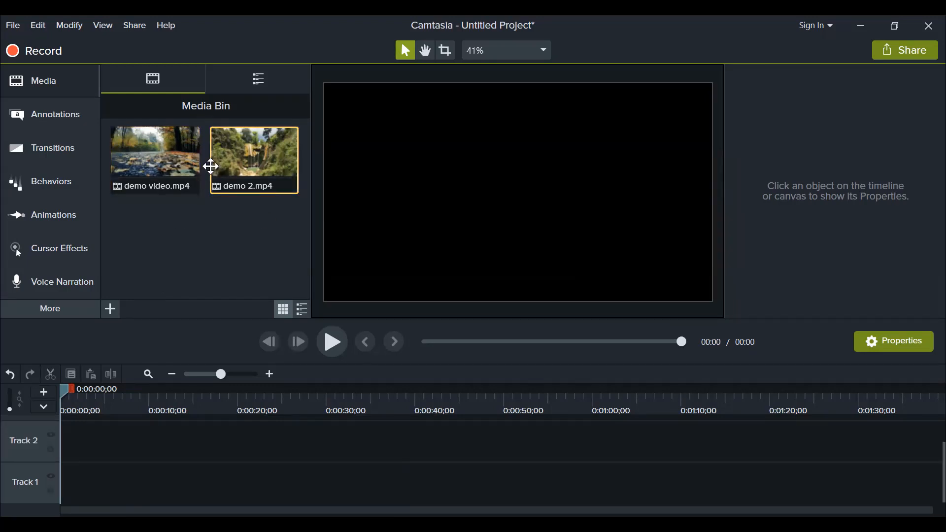
click(237, 169)
drag(169, 166, 150, 424)
drag(118, 482, 114, 483)
drag(260, 143, 61, 481)
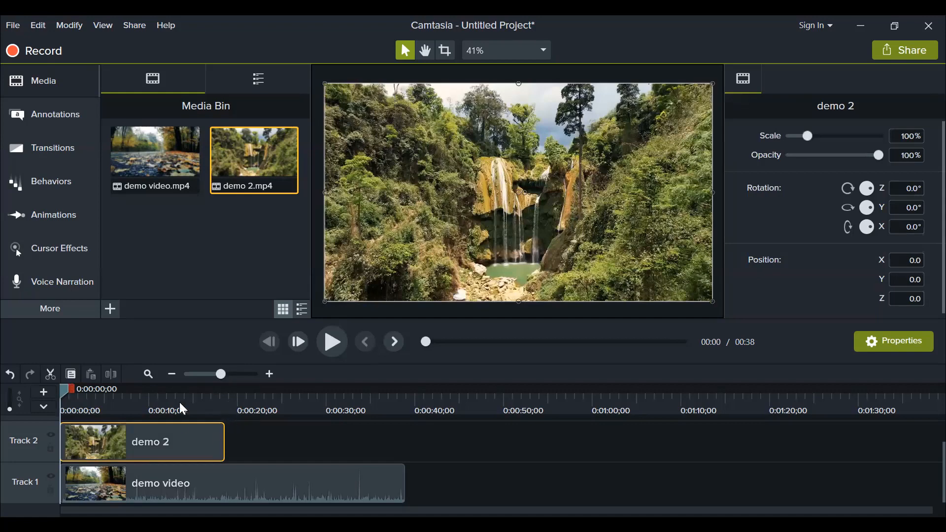
Delete the demo 2 clip from Track 2
drag(180, 365, 181, 386)
click(172, 374)
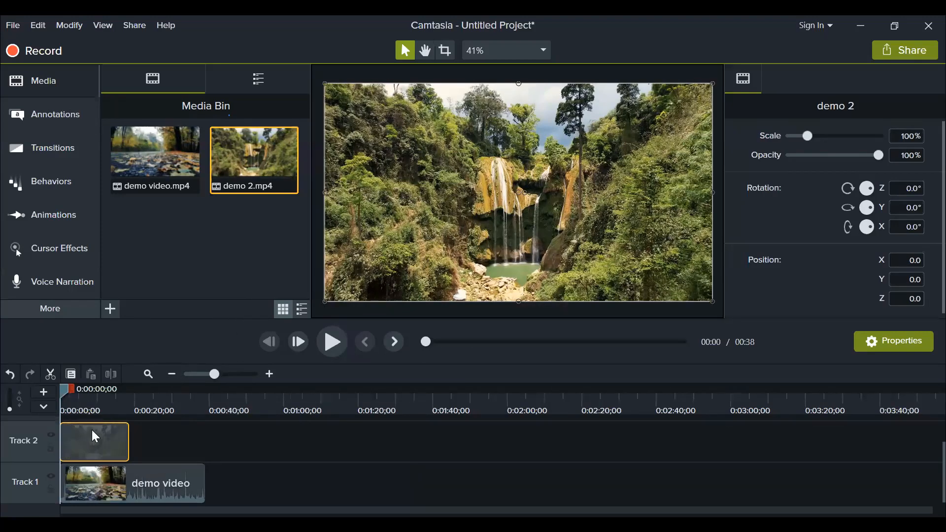
key(ctrl+9)
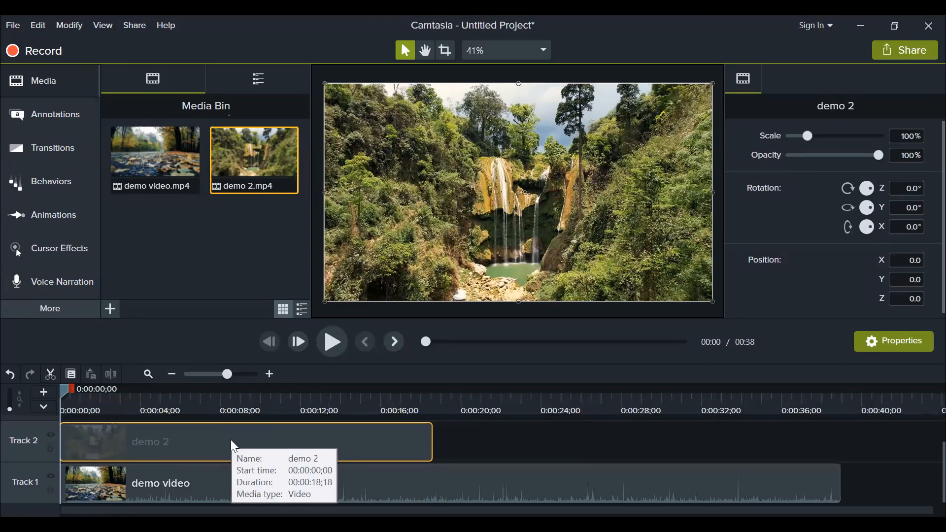
key(Delete)
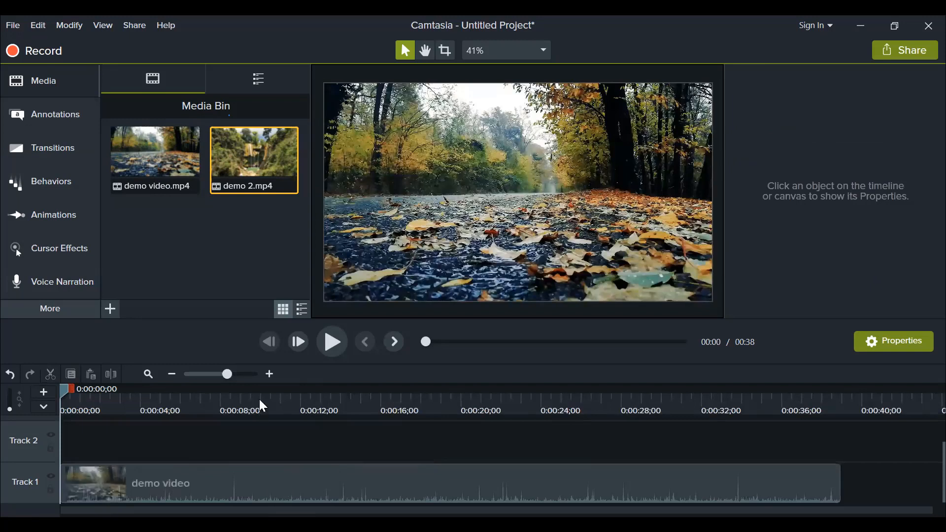
click(272, 376)
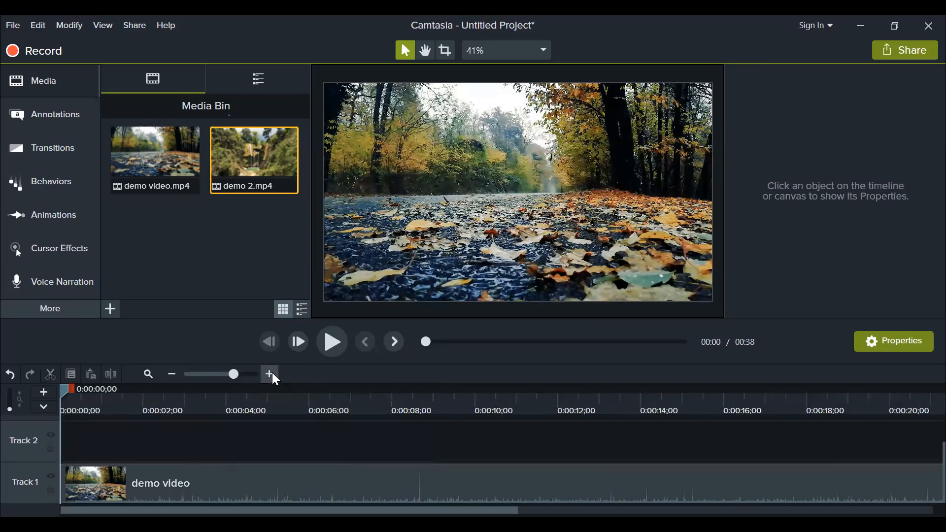
click(173, 375)
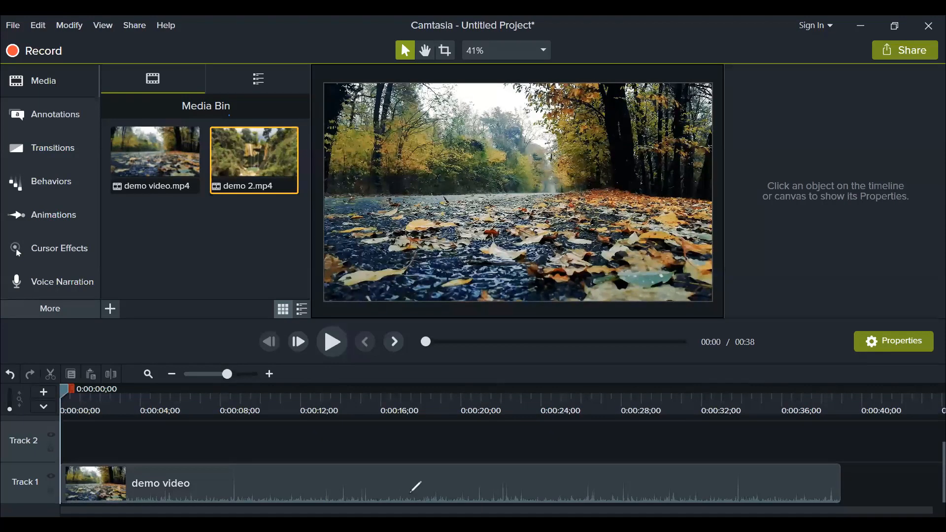
mouse_move(278, 502)
mouse_down()
mouse_move(334, 497)
mouse_move(359, 483)
mouse_move(520, 497)
mouse_move(704, 496)
mouse_up()
key(Escape)
click(172, 375)
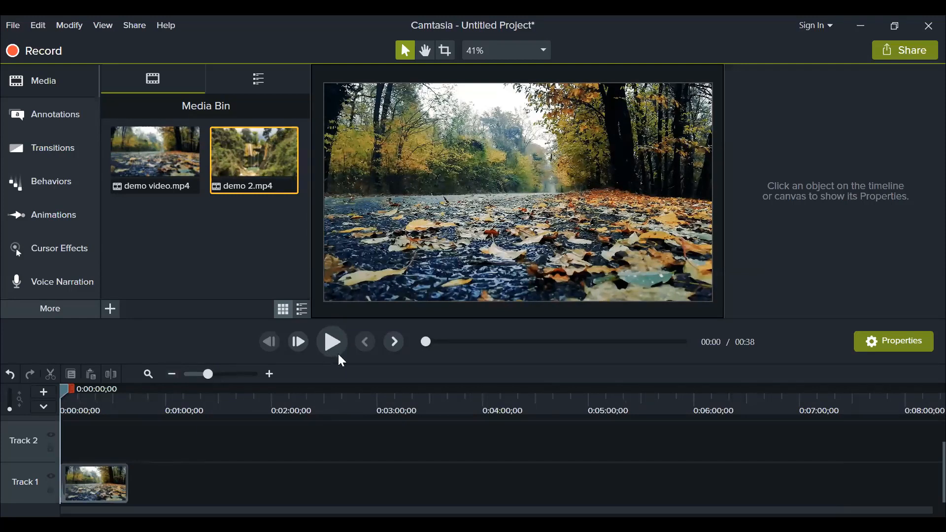
Preview the demo video clip on Track 1 by playing a few seconds from 0:00:04;26
drag(425, 347, 458, 340)
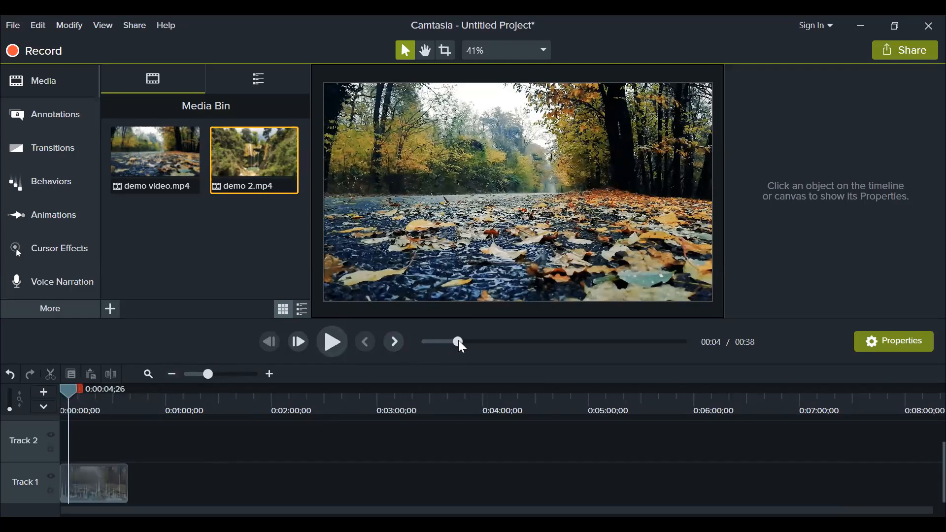
mouse_move(83, 475)
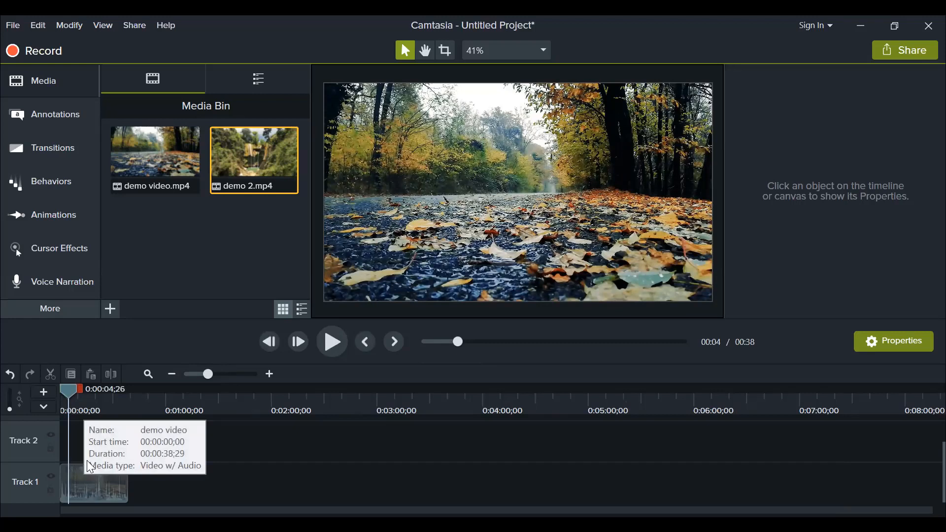
click(269, 375)
click(269, 375)
click(269, 376)
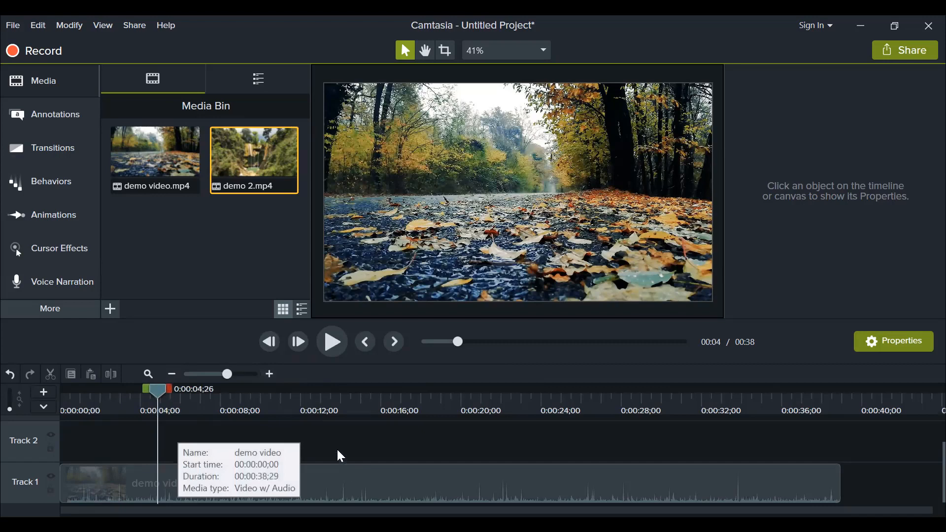
click(335, 479)
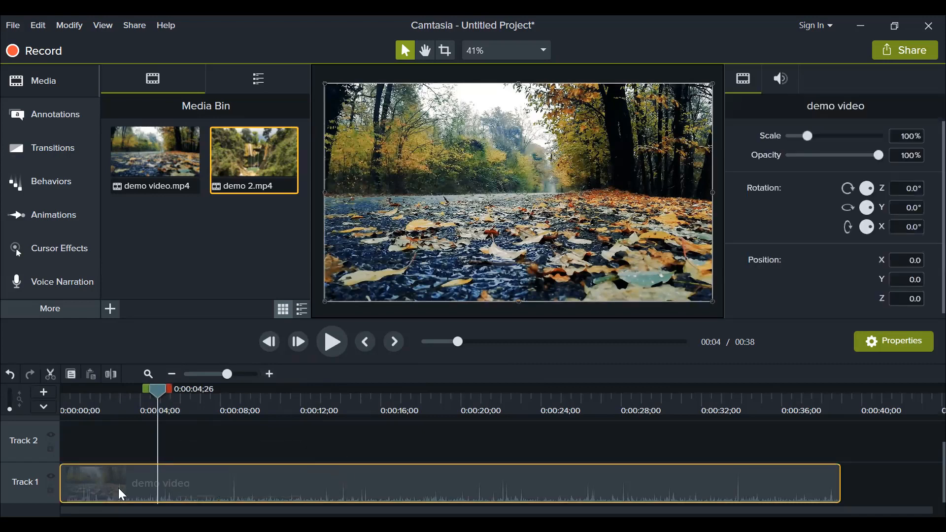
click(327, 346)
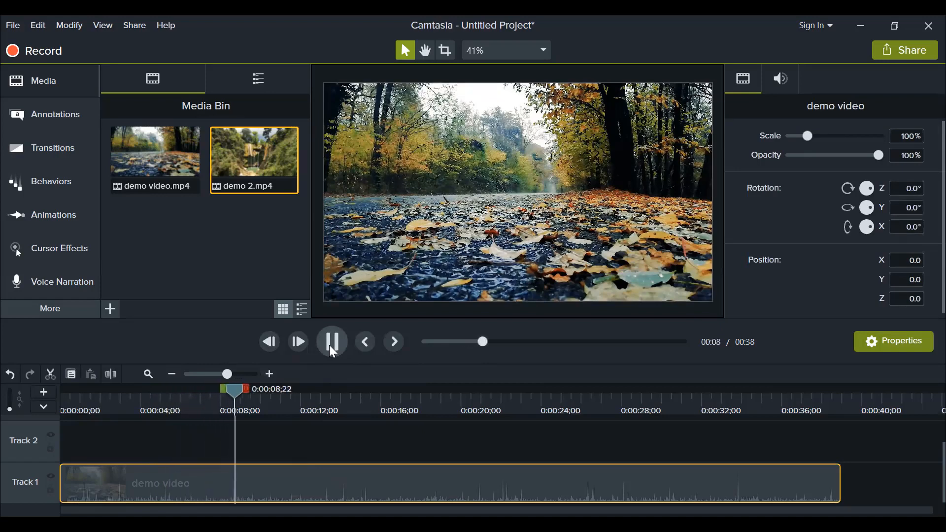
click(330, 345)
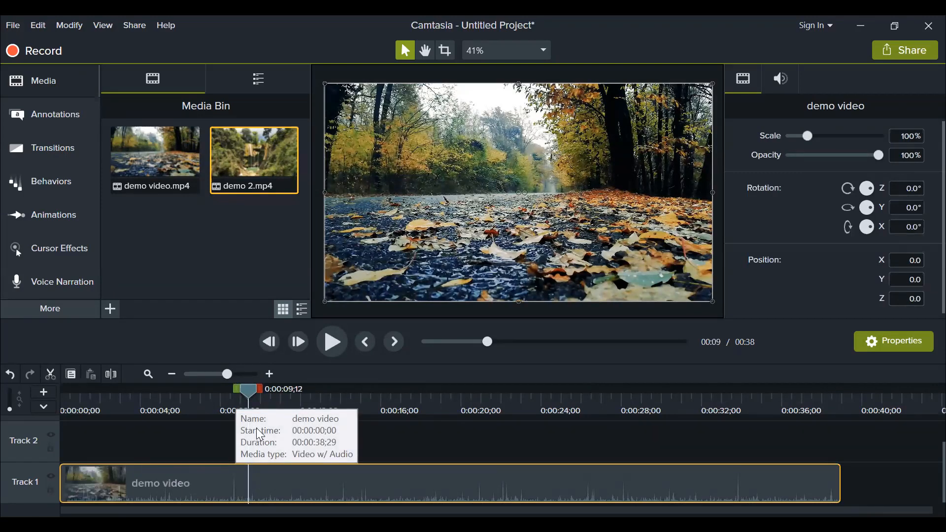
Split the demo video clip on Track 1 at 0:00:08;13 and move its second part slightly later to leave a small gap
drag(248, 390, 229, 391)
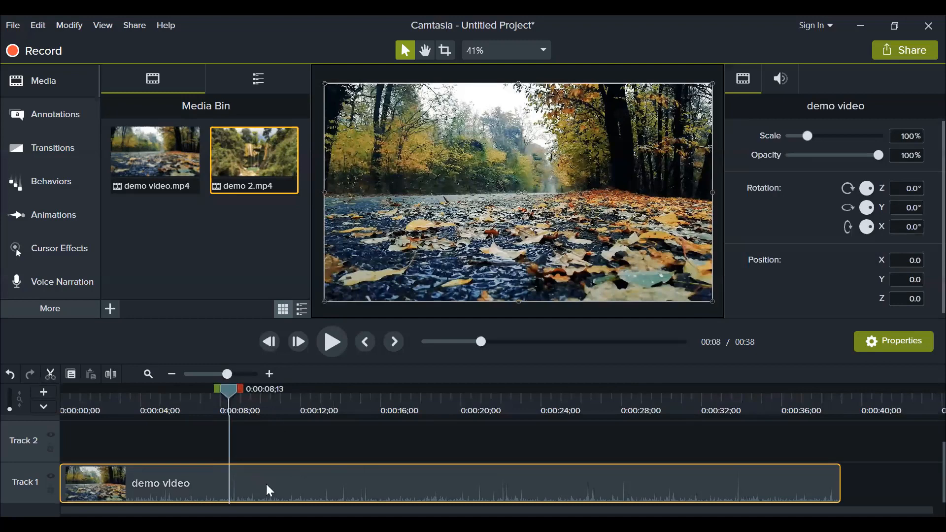
click(112, 377)
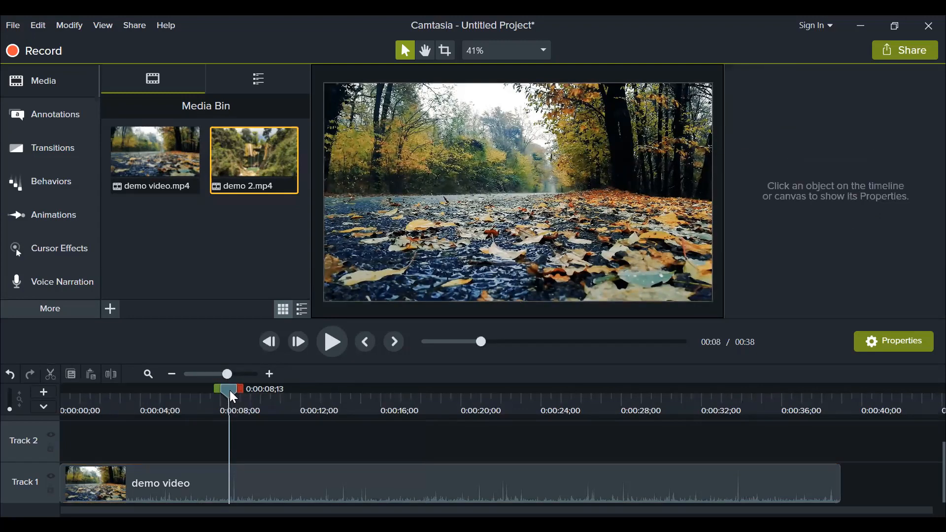
right_click(230, 390)
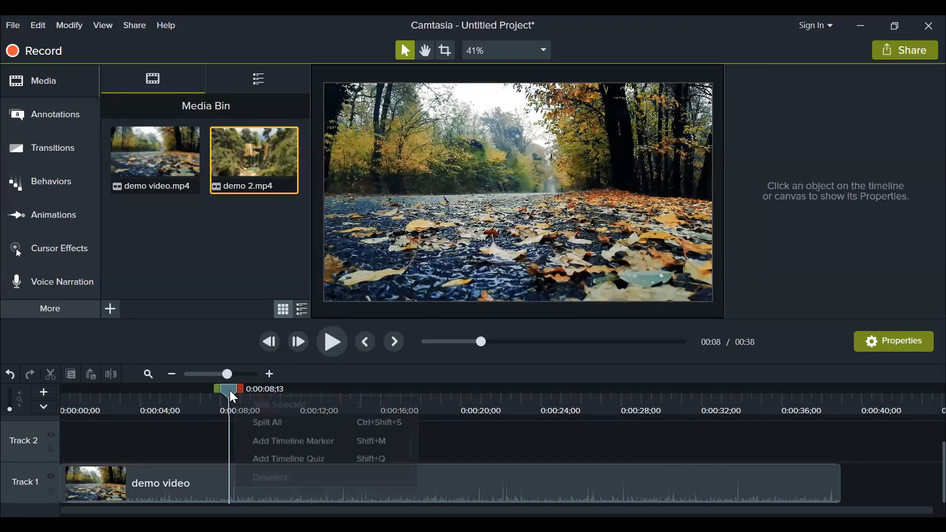
click(279, 422)
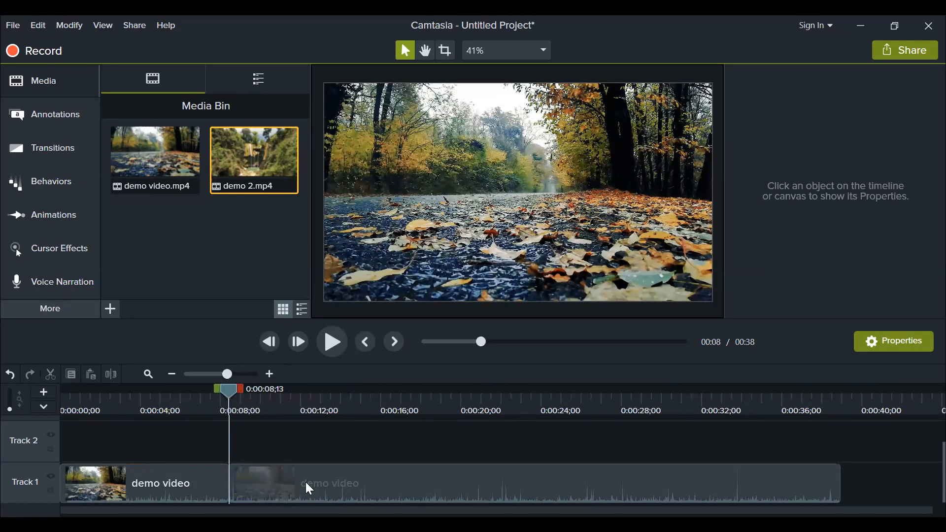
drag(305, 481, 343, 487)
click(200, 487)
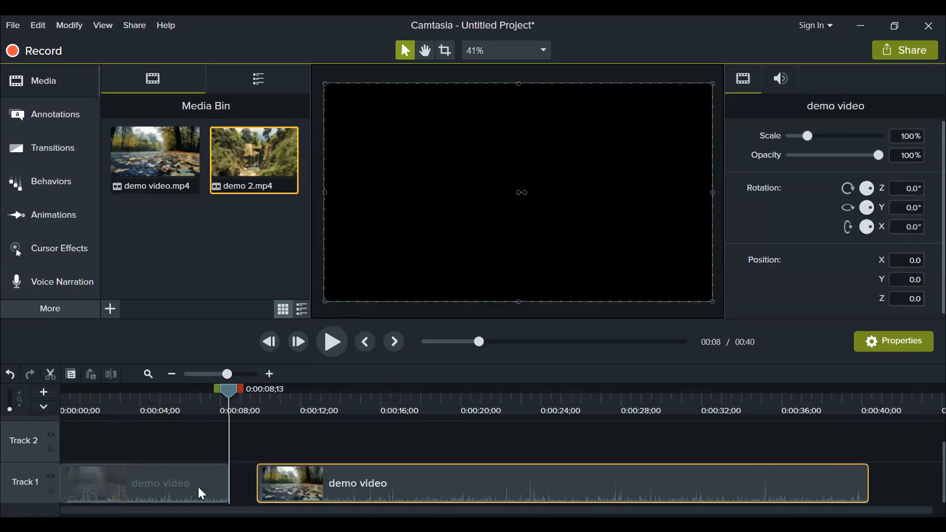
click(295, 478)
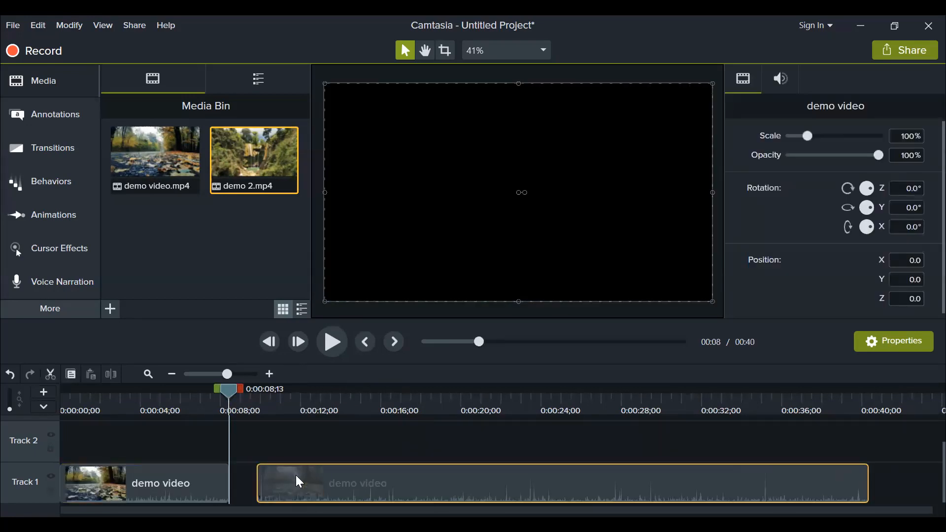
Split the second demo video piece on Track 1 at 0:00:13;10
click(234, 386)
click(327, 397)
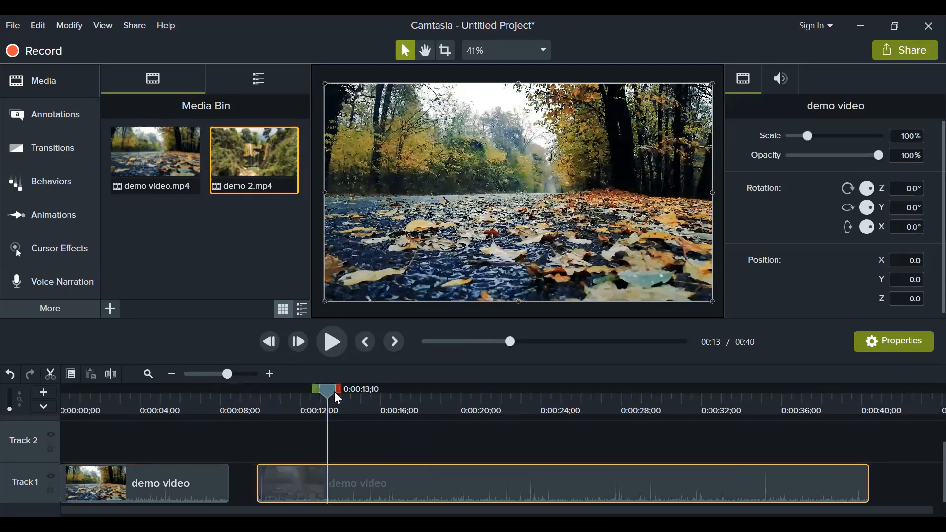
right_click(365, 426)
click(366, 421)
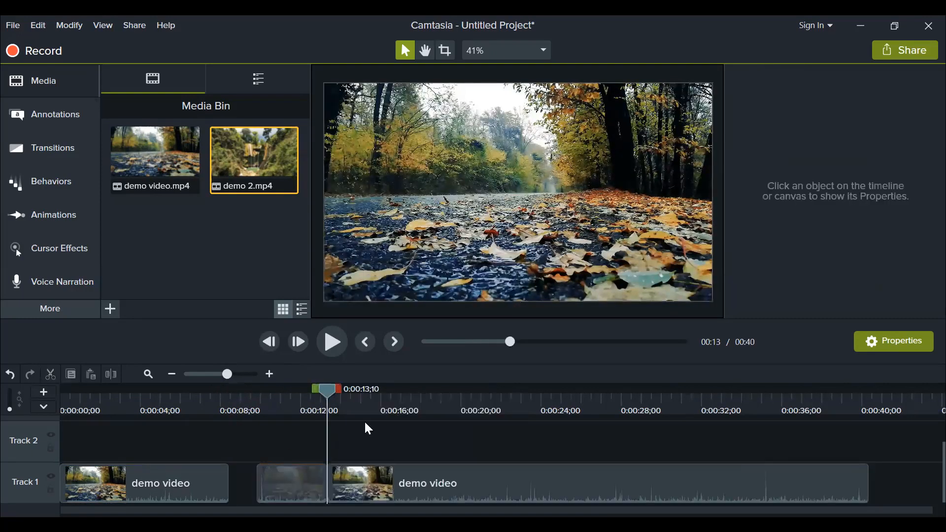
Delete the short middle piece of demo video and move the remaining piece up against the first one
click(302, 491)
key(Delete)
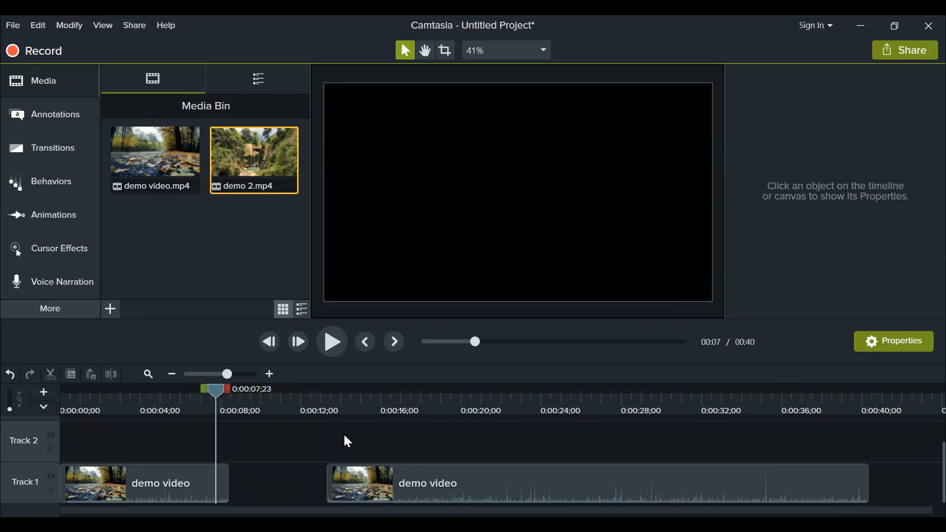
drag(352, 484, 252, 484)
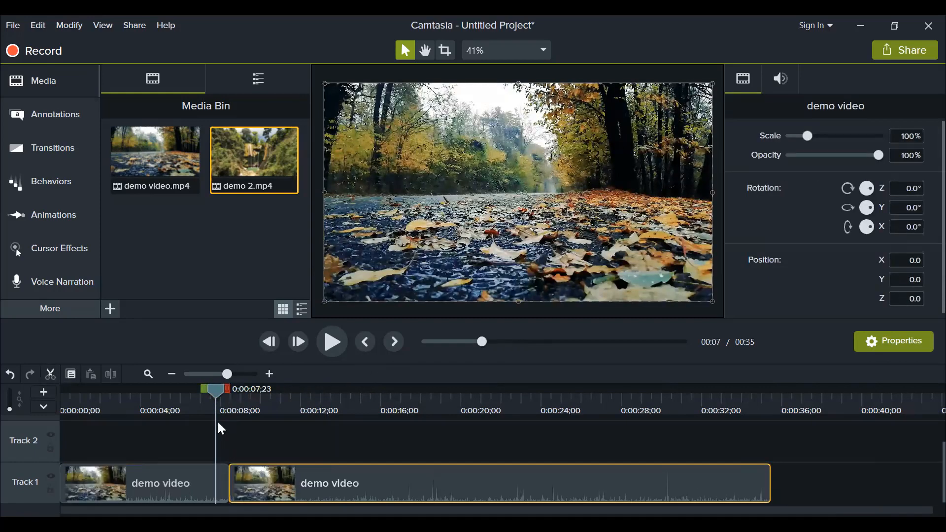
Add demo 2.mp4 to Track 2 and position it to start at about 0:00:36;03, just after the end of the demo video clips
mouse_move(214, 388)
mouse_down()
mouse_move(242, 389)
mouse_move(221, 389)
mouse_up()
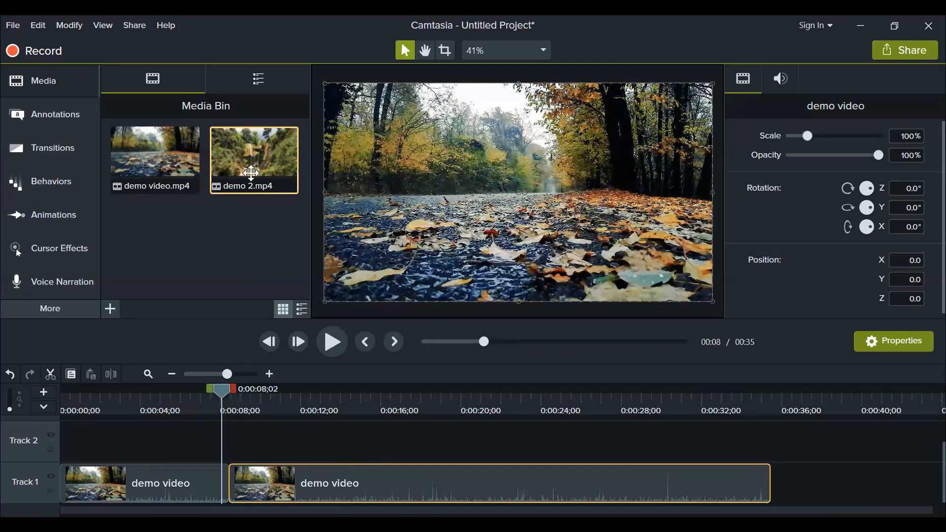
drag(259, 185, 353, 446)
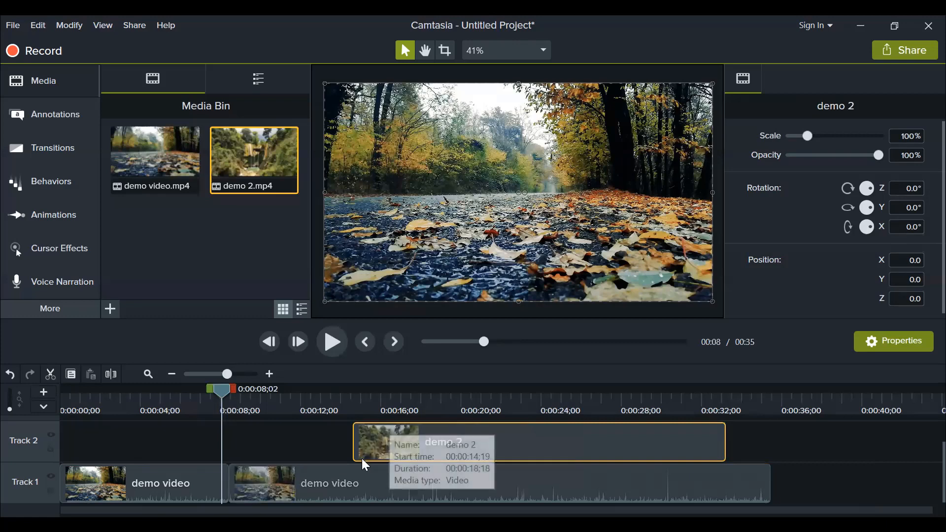
drag(663, 435, 675, 434)
drag(803, 437, 852, 436)
Preview part of the second demo video piece, and play demo 2 from its start to 0:00:41;06
click(338, 338)
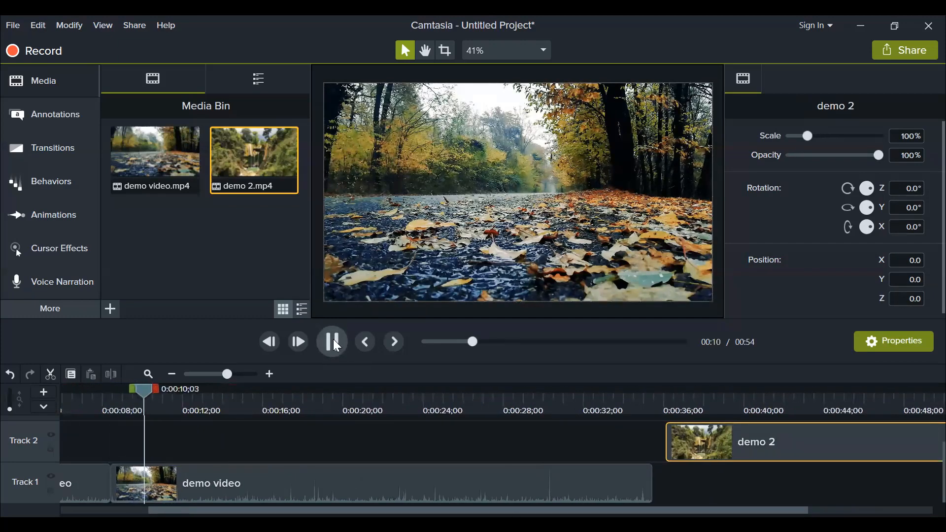
click(332, 339)
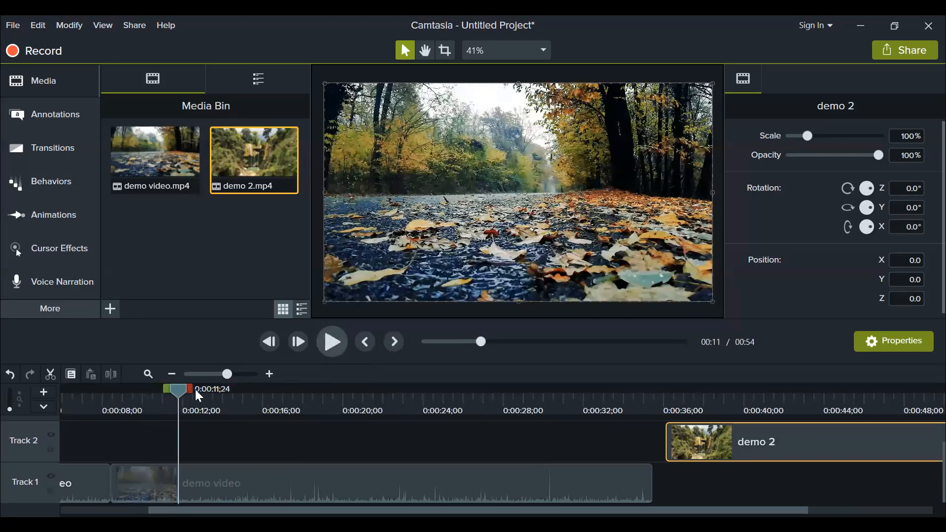
drag(177, 386, 666, 413)
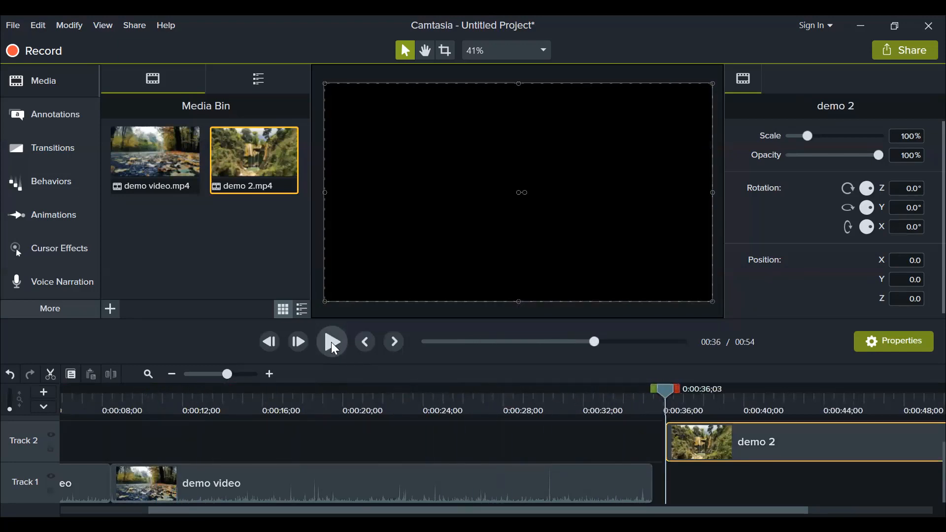
click(331, 343)
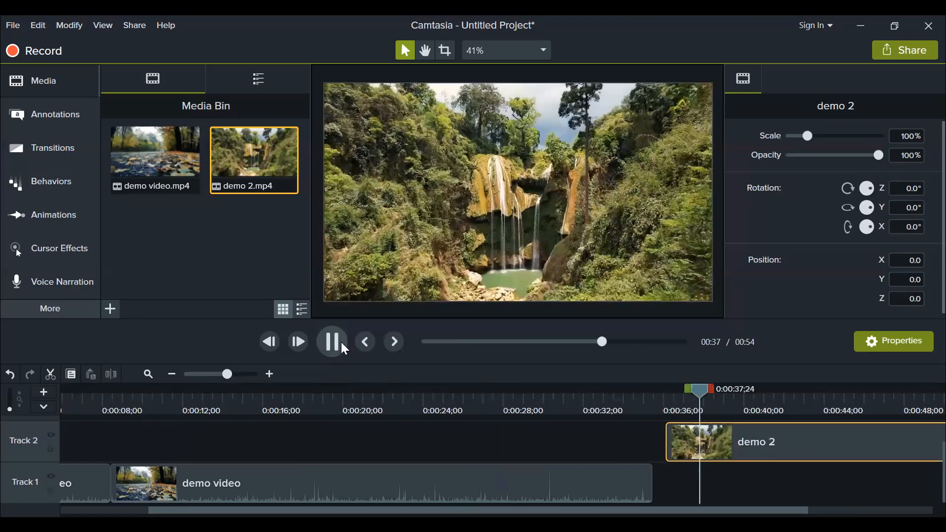
click(324, 341)
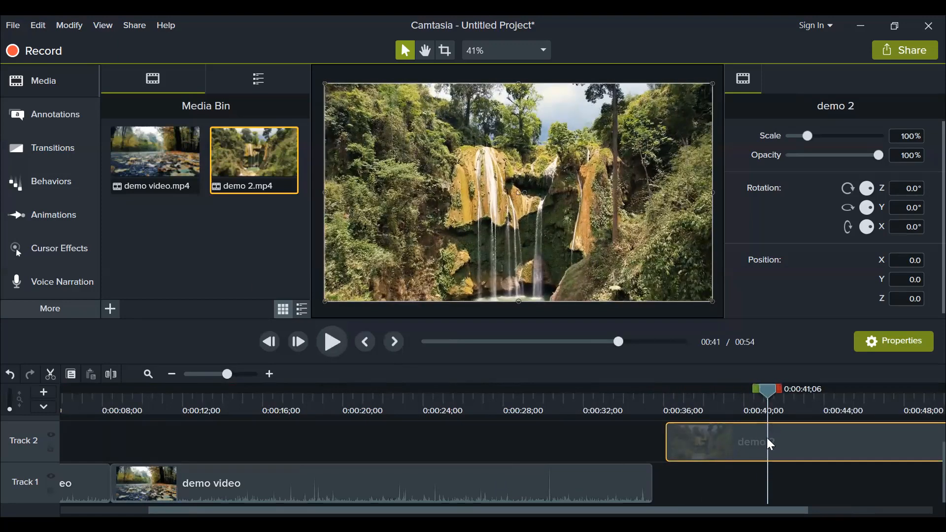
Split demo 2 on Track 2 at 0:00:41;06 and delete the part after the cut
right_click(765, 387)
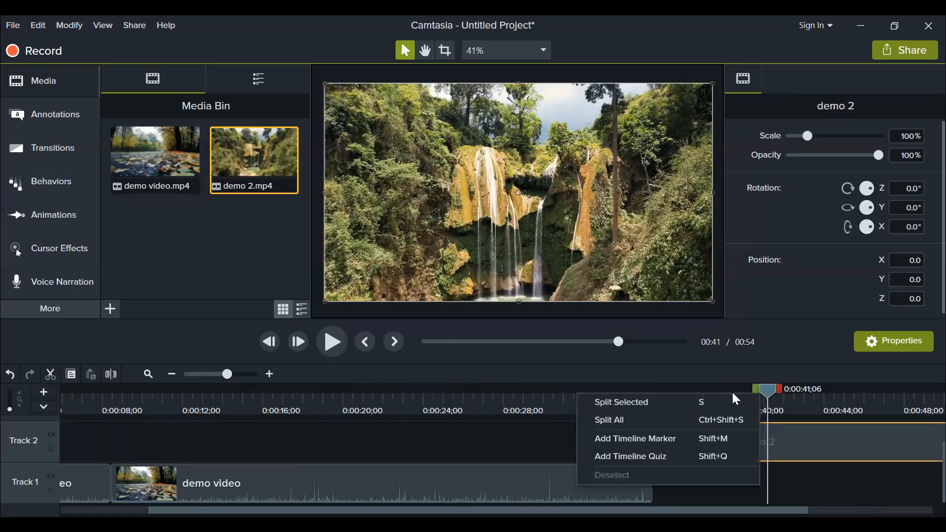
click(606, 418)
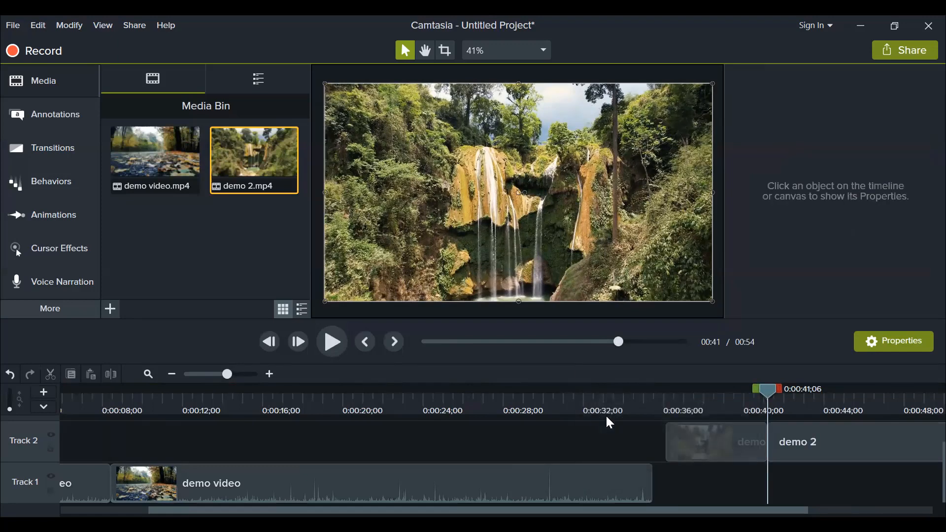
click(801, 441)
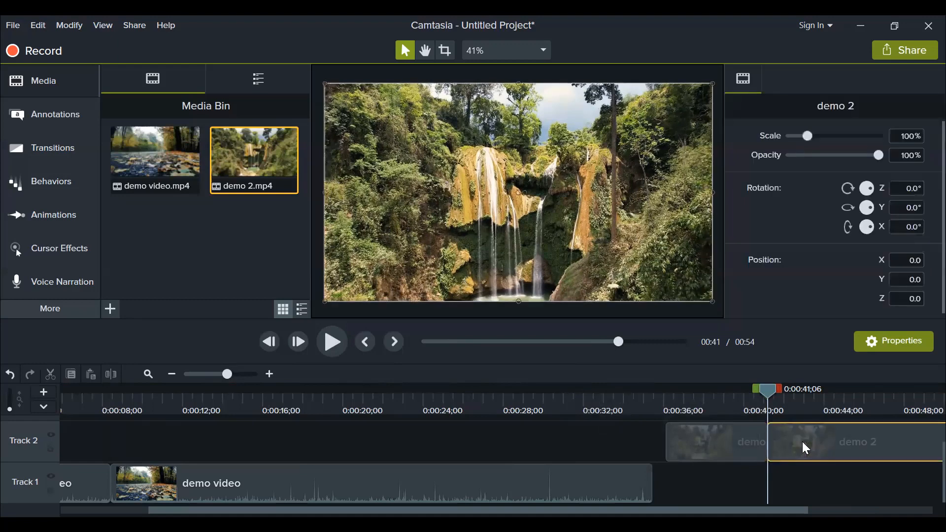
key(Delete)
click(730, 444)
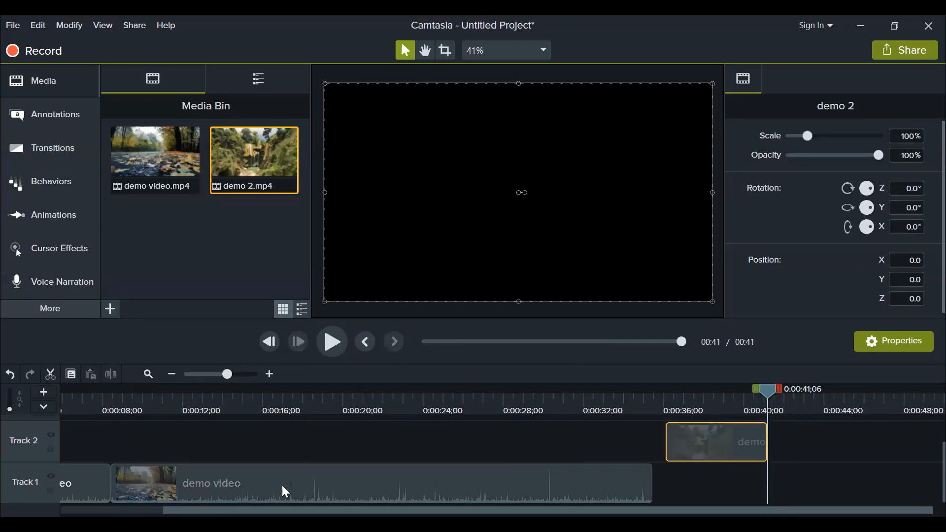
Move the trimmed demo 2 clip onto Track 1 between the two demo video pieces, with all three clips joined without gaps
drag(767, 394, 4, 450)
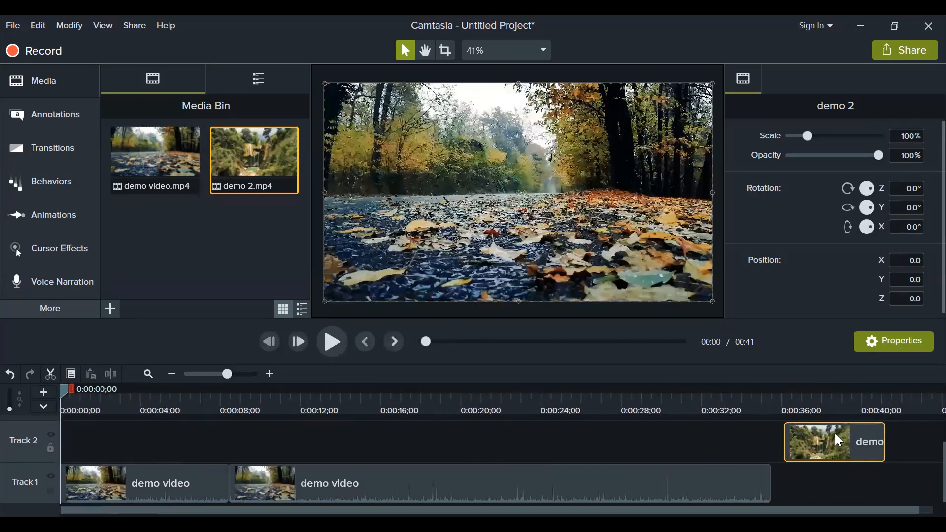
drag(836, 440, 894, 440)
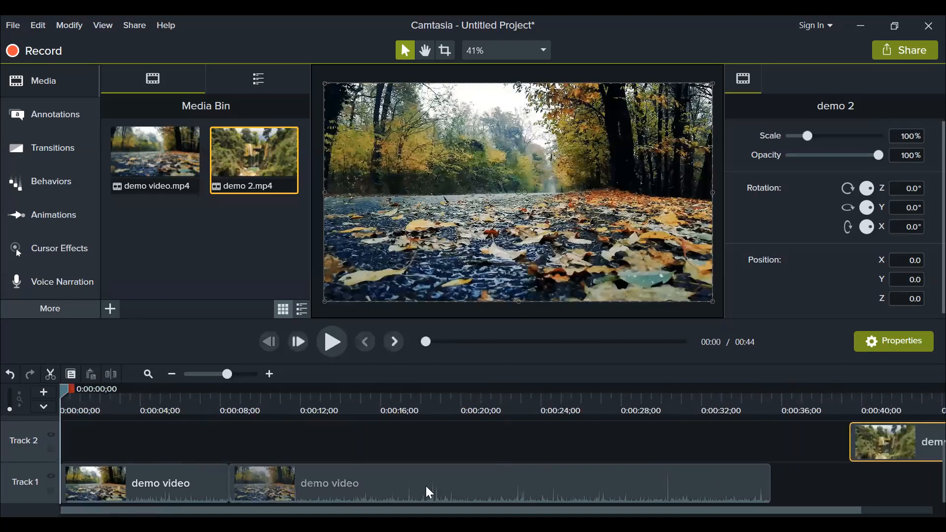
drag(426, 487, 522, 491)
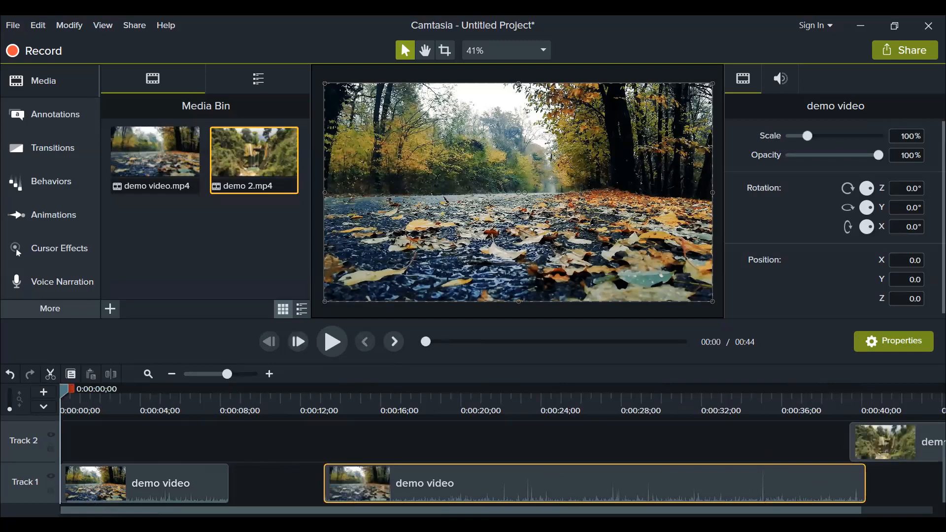
drag(513, 491, 627, 479)
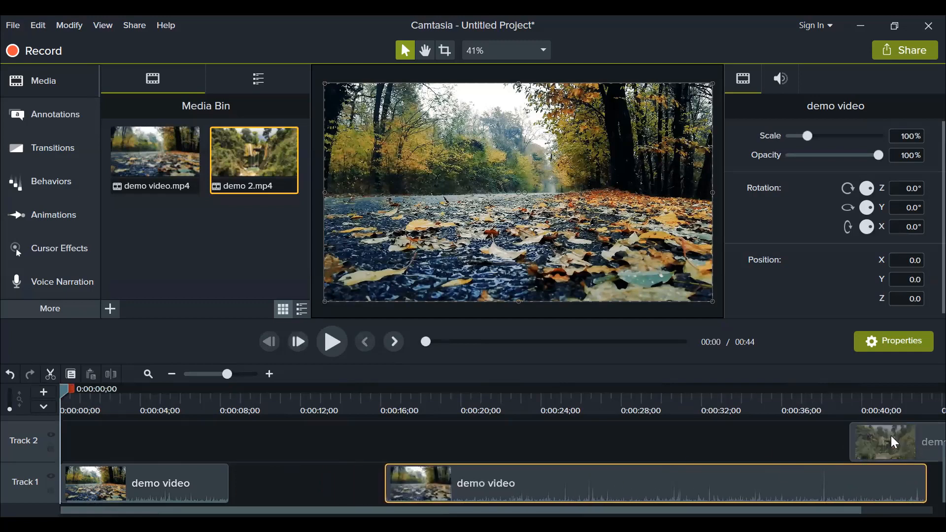
drag(891, 435, 268, 492)
drag(471, 485, 416, 485)
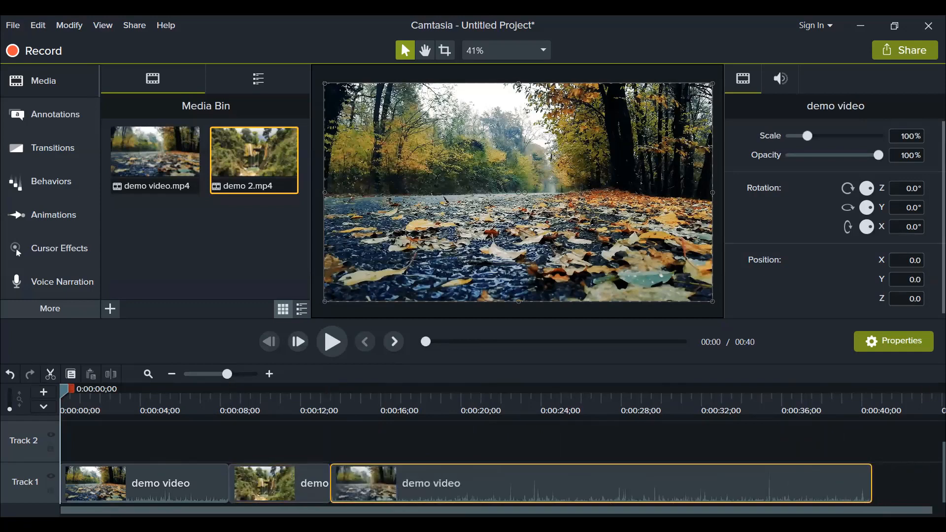